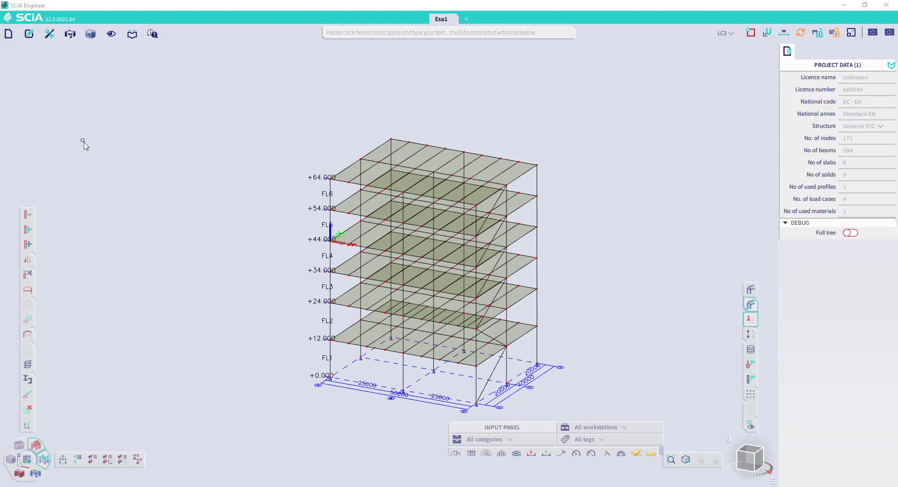
# Step: Open the File menu, then dismiss the view options that appeared
pyautogui.click(10, 35)
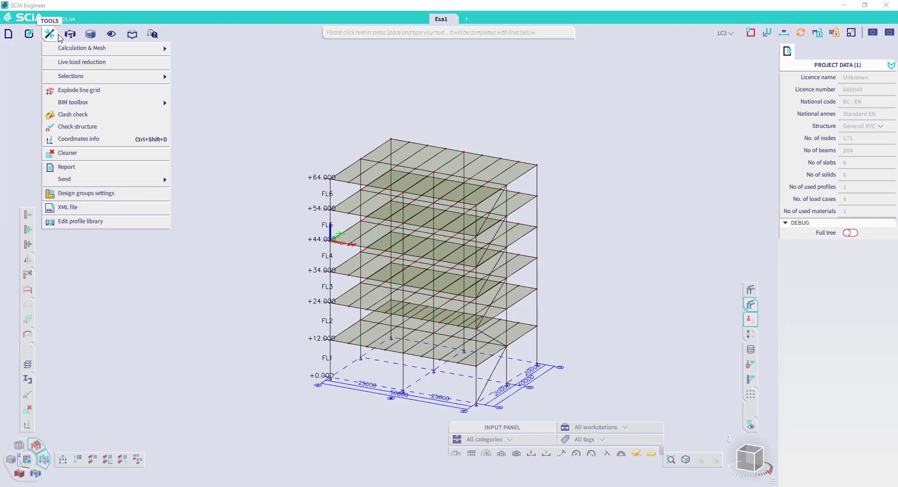
pyautogui.moveTo(110, 36)
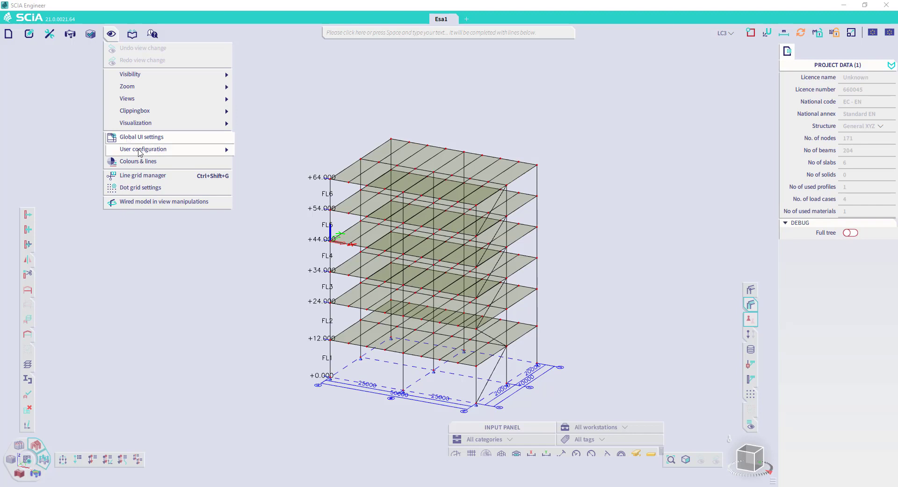
pyautogui.moveTo(140, 152)
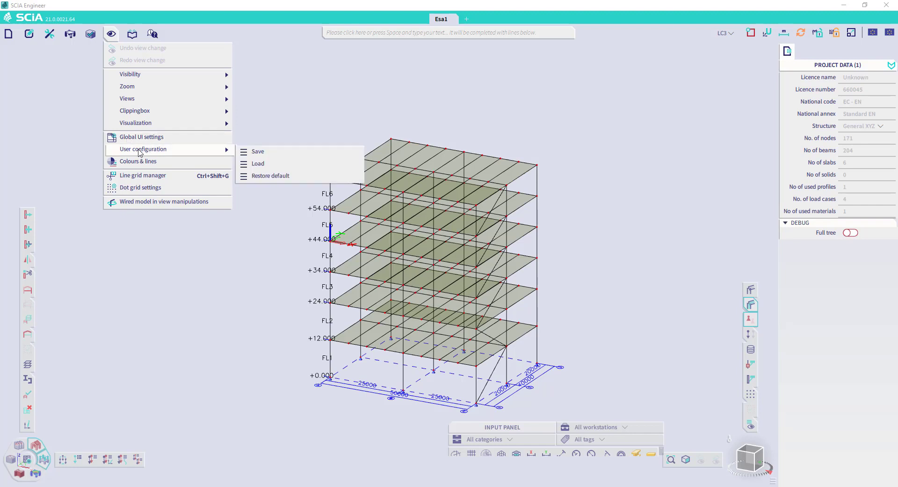
pyautogui.click(77, 148)
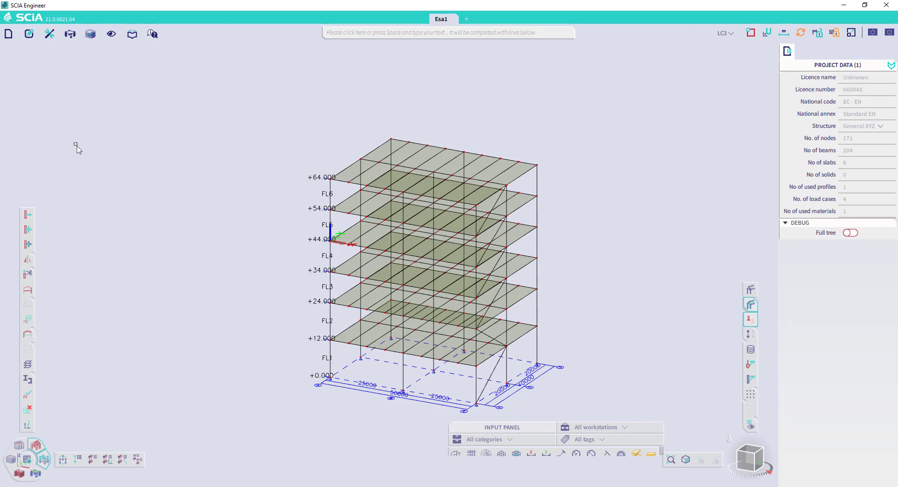
# Step: Assign S as the Save hotkey, then press S to save the project
pyautogui.click(7, 35)
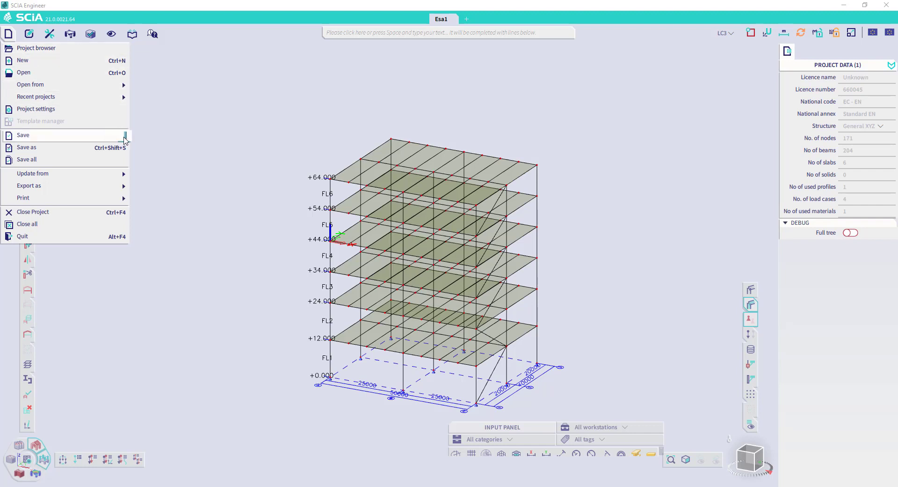
pyautogui.press('s')
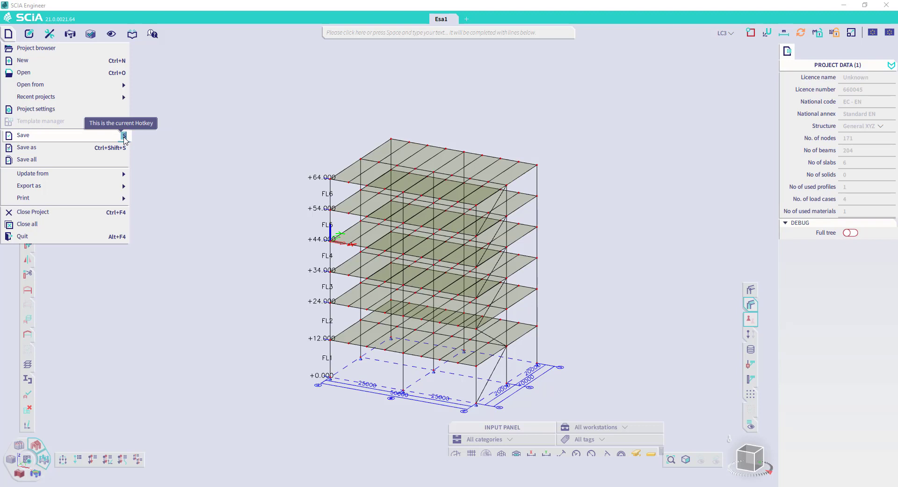
pyautogui.press('Return')
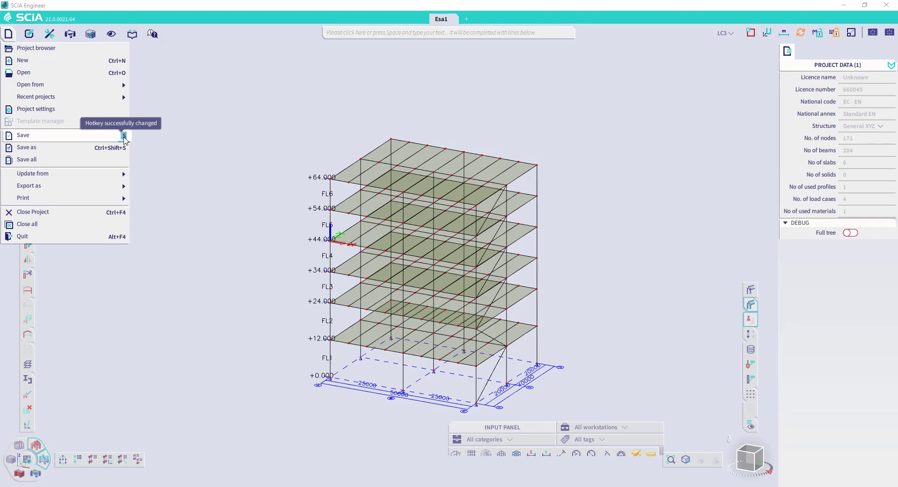
pyautogui.click(173, 180)
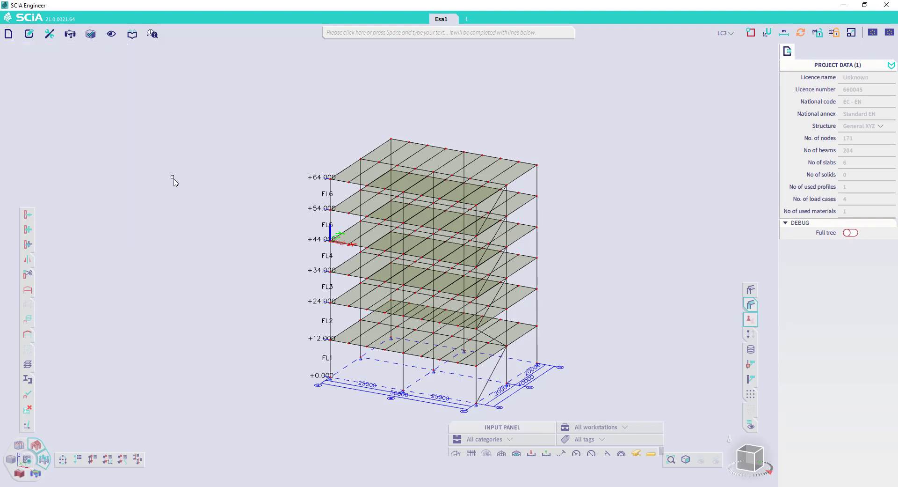
pyautogui.press('s')
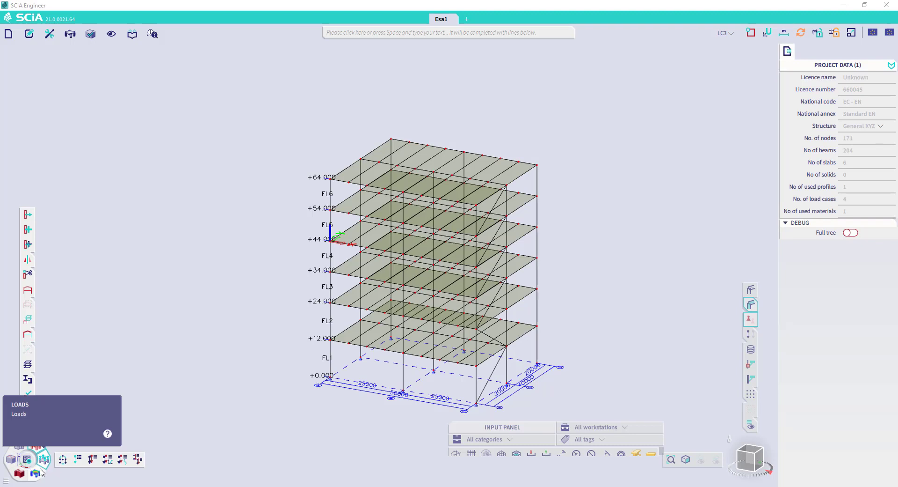
# Step: Pick STEEL, then LOADS on the tool wheel to bring up the load toolbar
pyautogui.click(20, 473)
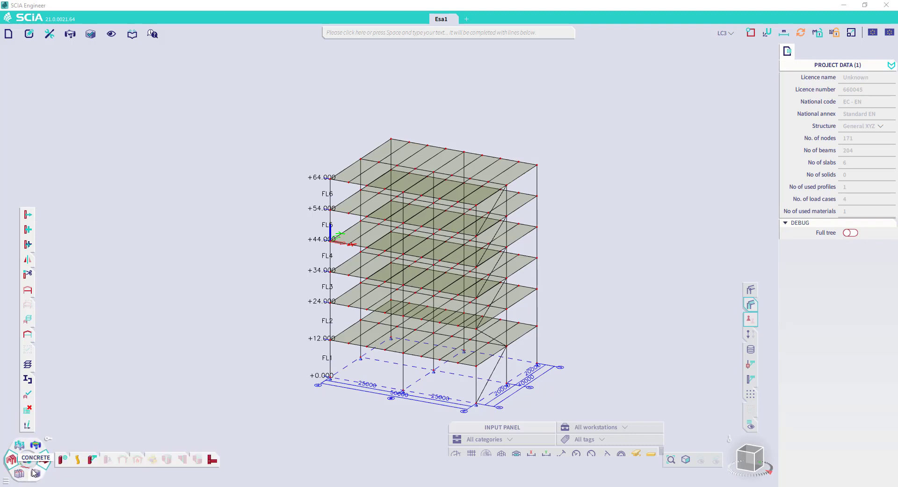
pyautogui.click(20, 446)
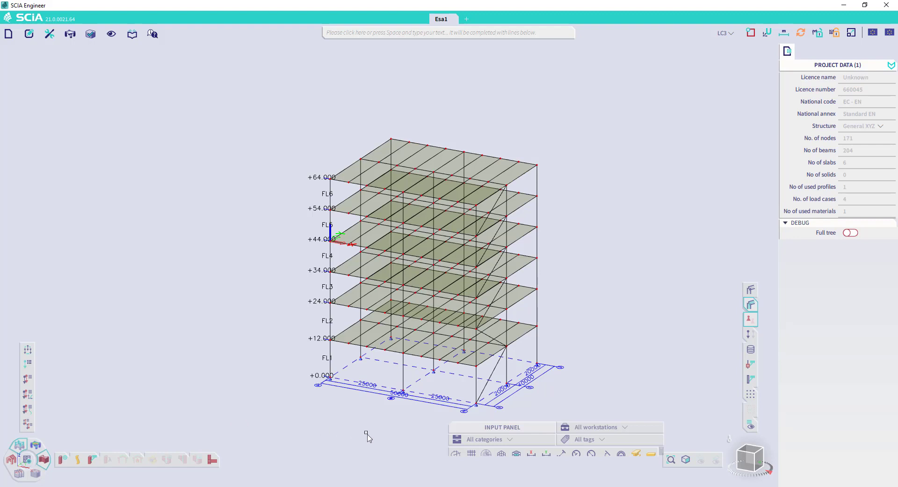
# Step: Drag the Input Panel onto the top-right docking guide, beside Project Data
pyautogui.moveTo(457, 431)
pyautogui.moveTo(457, 431); pyautogui.dragTo(812, 230)
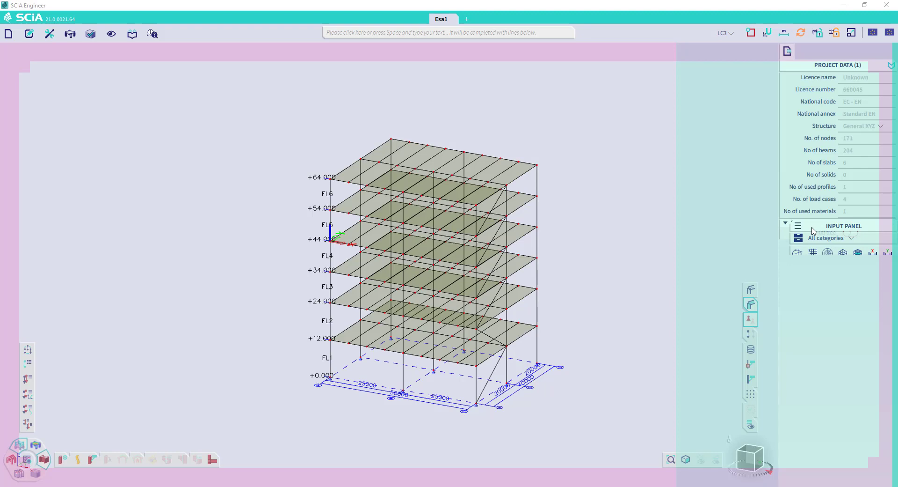
pyautogui.moveTo(813, 230); pyautogui.dragTo(813, 230)
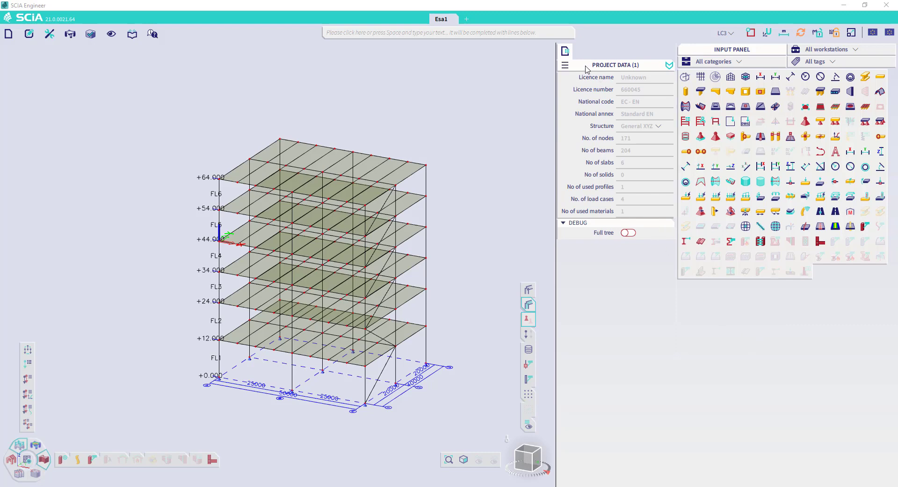
# Step: Dock Project Data below the Input Panel, narrow the right column, and shorten the Input Panel
pyautogui.moveTo(586, 68); pyautogui.dragTo(758, 317)
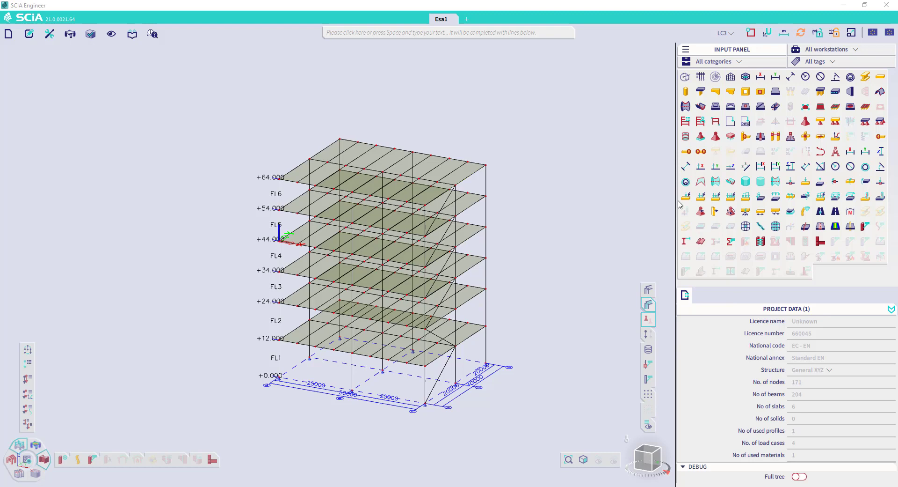
pyautogui.moveTo(678, 204); pyautogui.dragTo(770, 200)
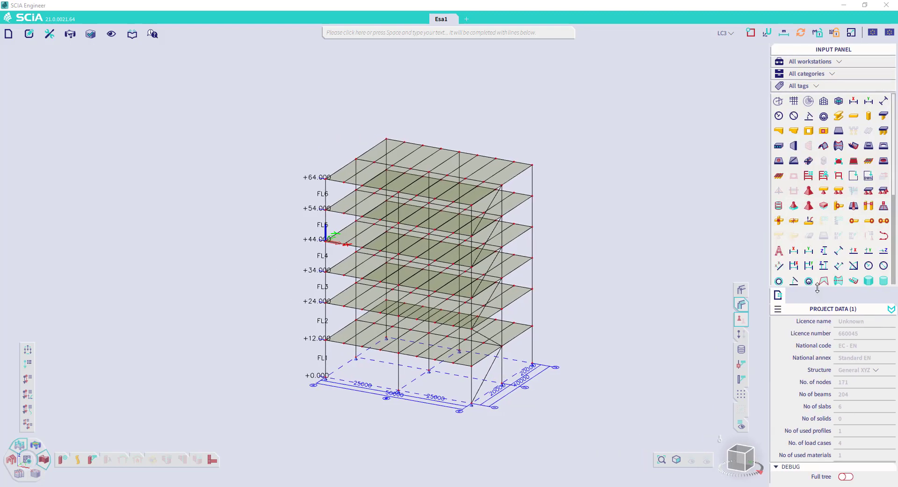
pyautogui.moveTo(818, 286); pyautogui.dragTo(815, 149)
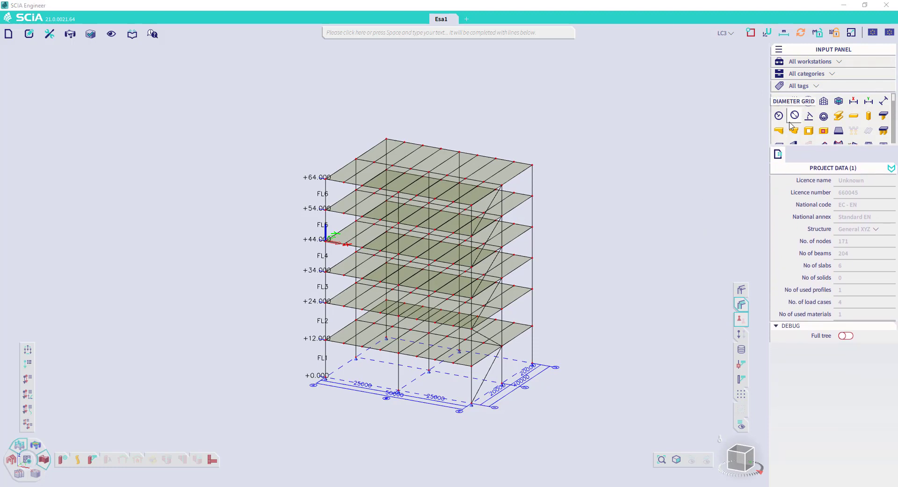
# Step: Set the Input Panel workstation to Structure and its category to 1D Members
pyautogui.click(837, 62)
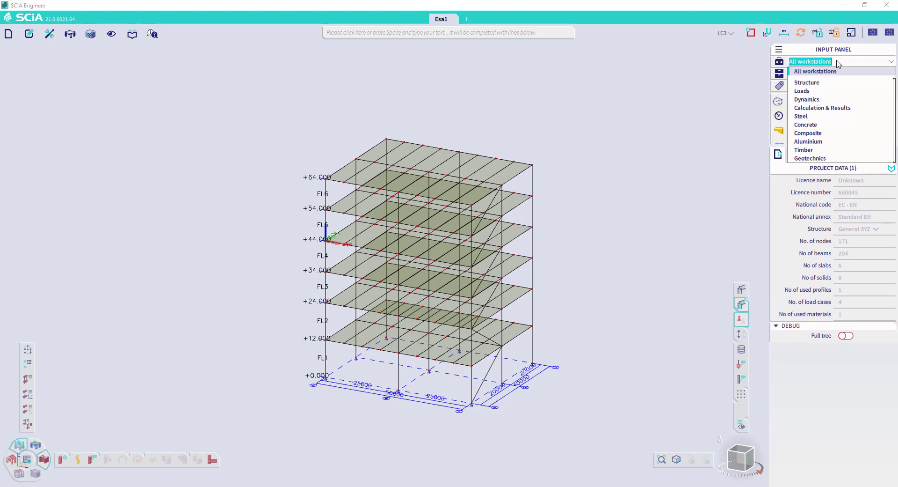
pyautogui.click(807, 83)
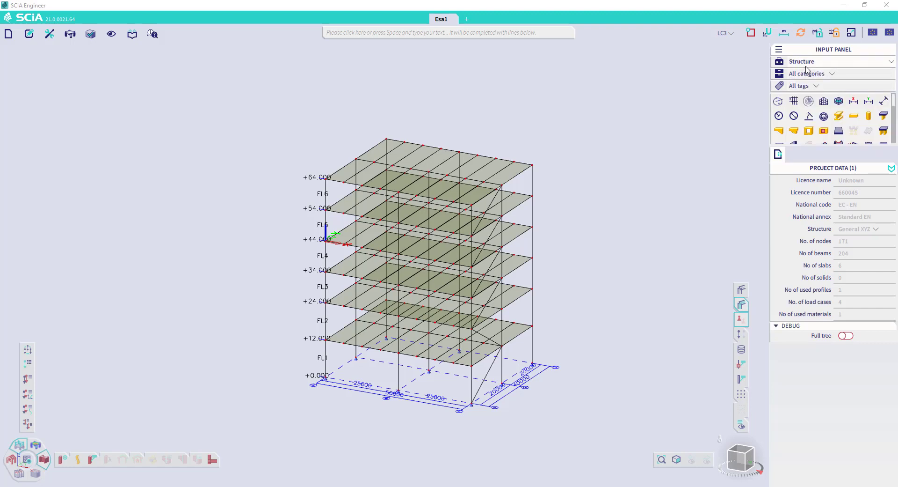
pyautogui.click(820, 74)
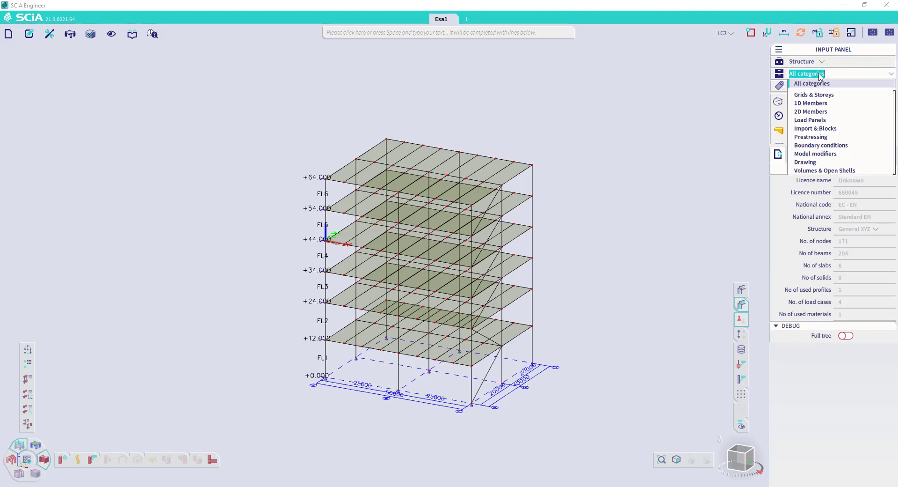
pyautogui.click(812, 103)
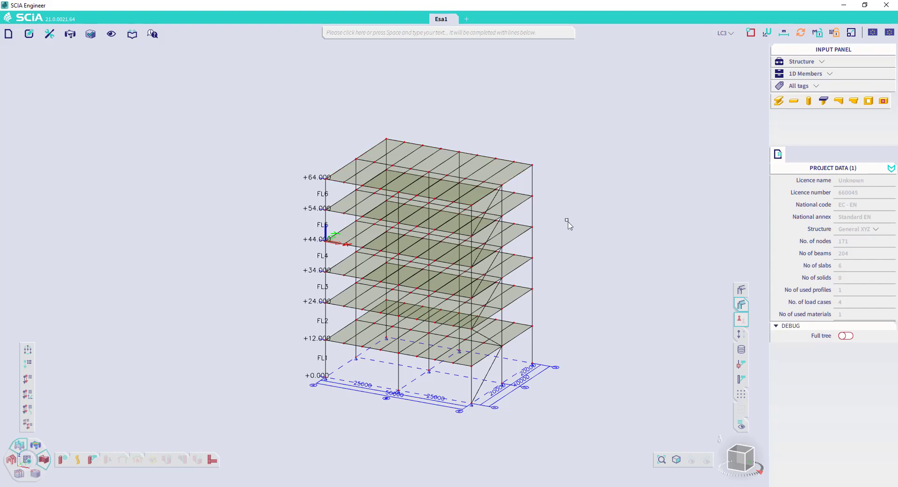
# Step: Select column B195 to view its properties, dismissing the context menus
pyautogui.rightClick(591, 218)
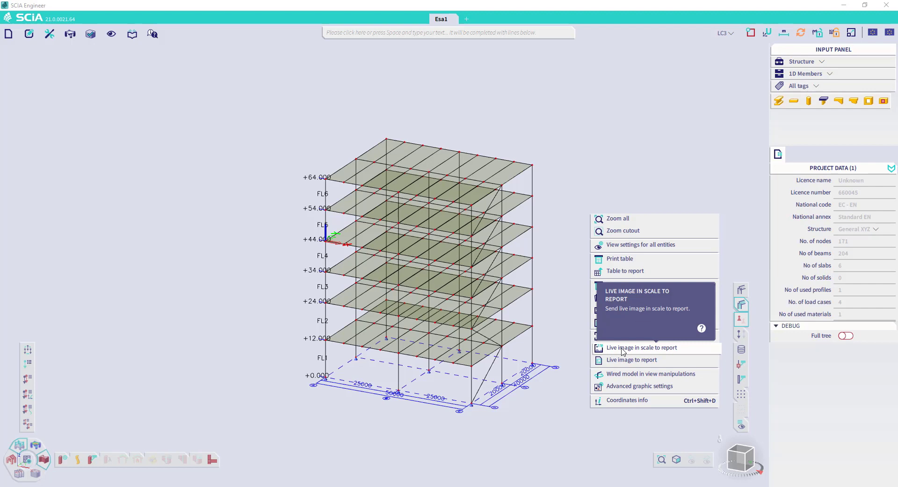
pyautogui.click(553, 263)
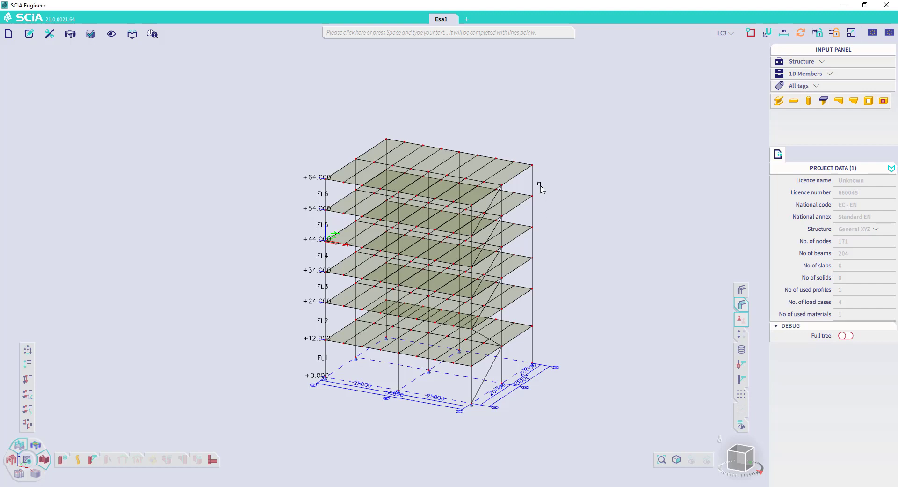
pyautogui.click(531, 187)
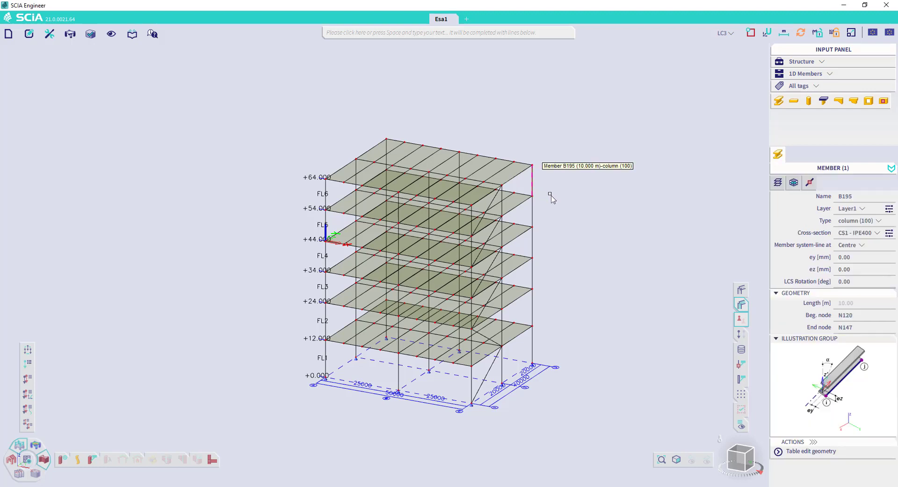
pyautogui.rightClick(607, 212)
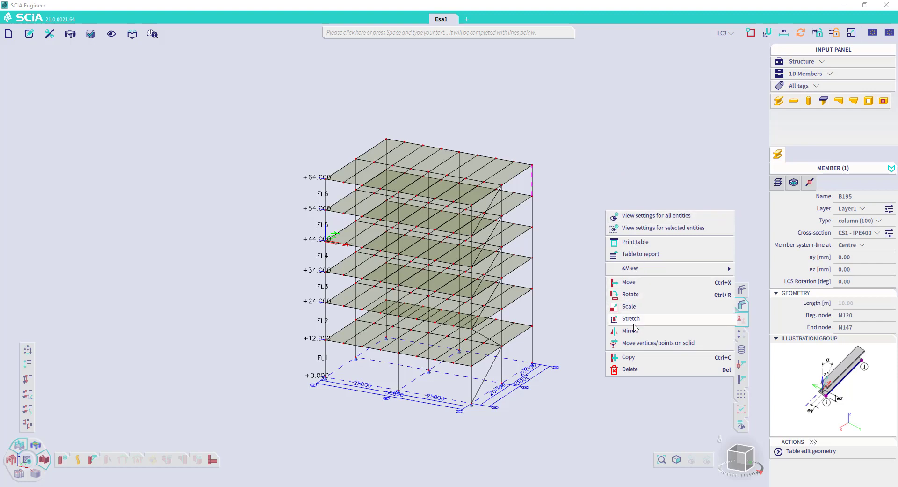
pyautogui.click(570, 256)
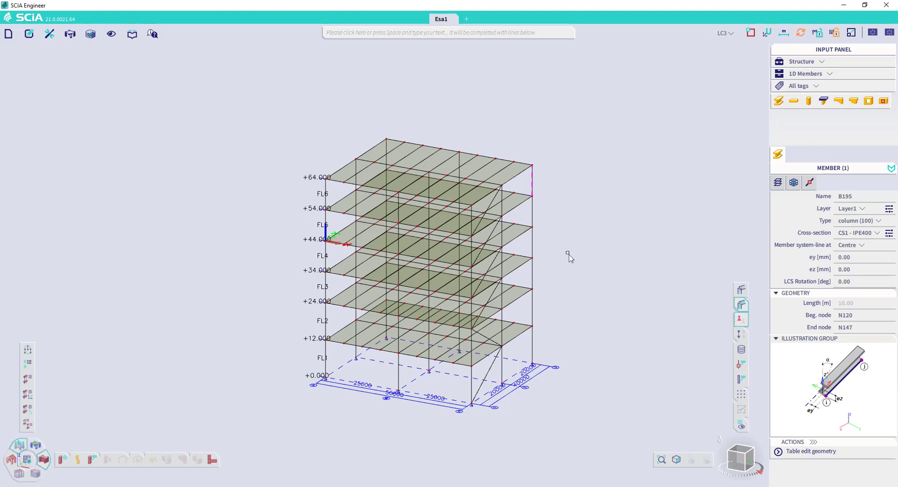
# Step: At node N147, pick Member B174 in Multiselect object and add it
pyautogui.click(533, 167)
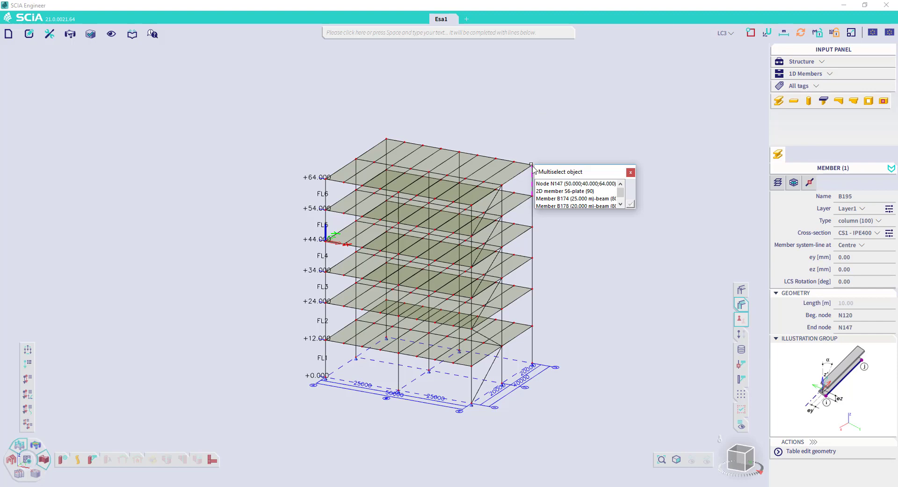
pyautogui.click(593, 199)
pyautogui.click(631, 204)
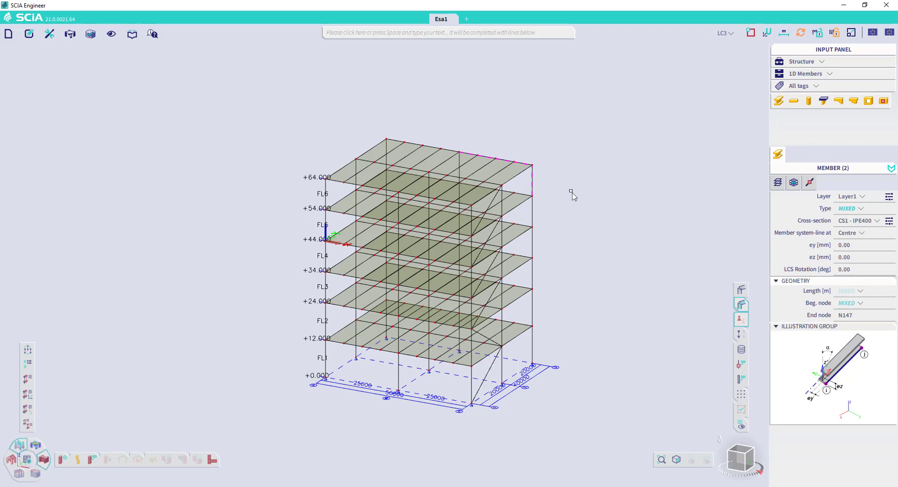
# Step: Press Esc to deselect all members so Project Data shows 171 nodes, 204 beams, 6 slabs
pyautogui.press('Escape')
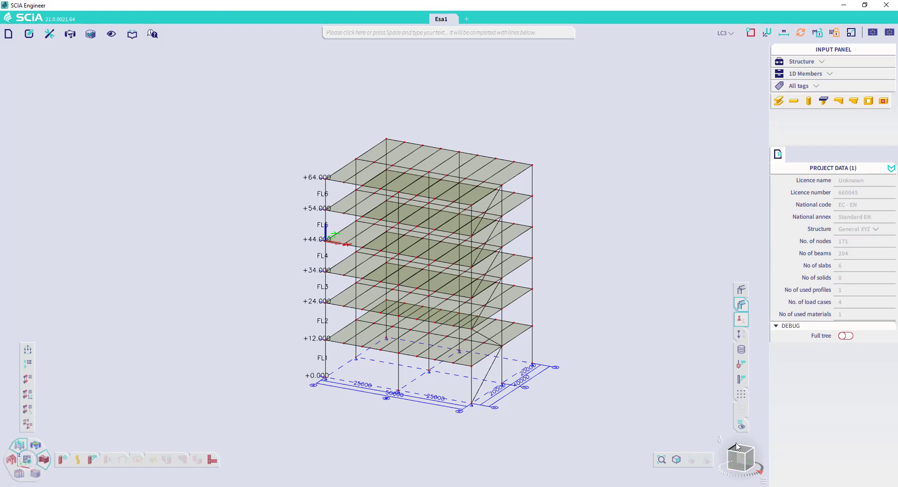
# Step: Turn on node labels N1–N171 with the Toggle Node Labels button
pyautogui.moveTo(742, 392)
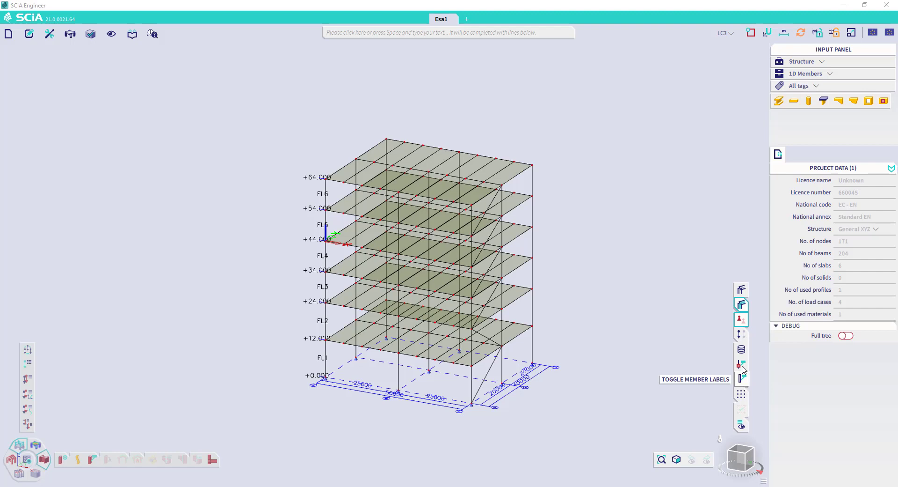
pyautogui.click(742, 364)
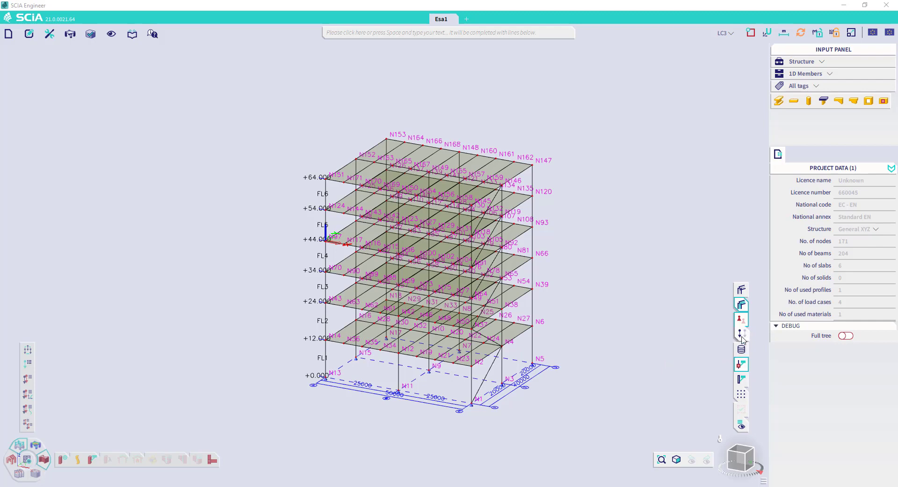
pyautogui.moveTo(742, 335)
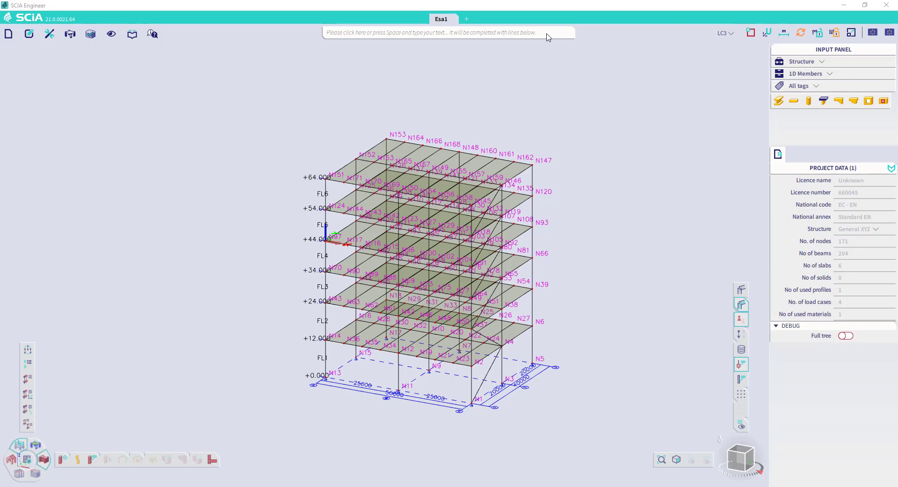
# Step: Search 'Global' in the command line and use SHOW ME to locate Global UI settings
pyautogui.write('Global UI settings')
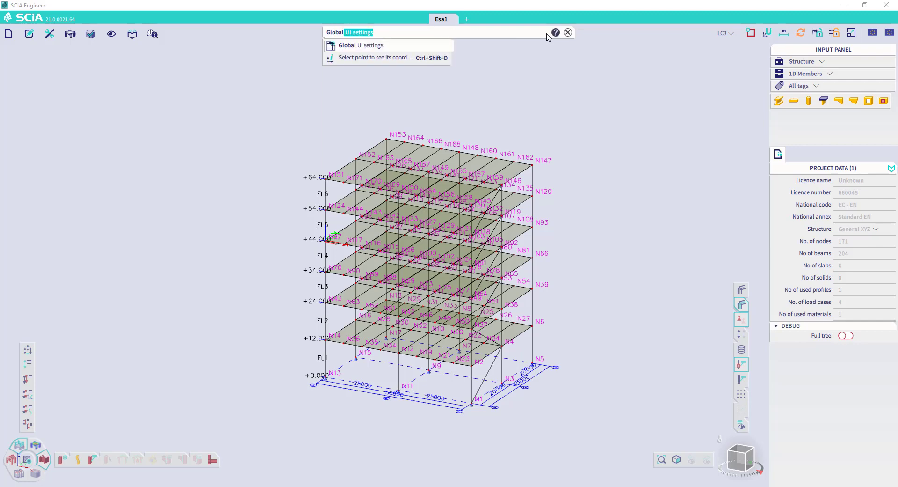
pyautogui.moveTo(385, 50)
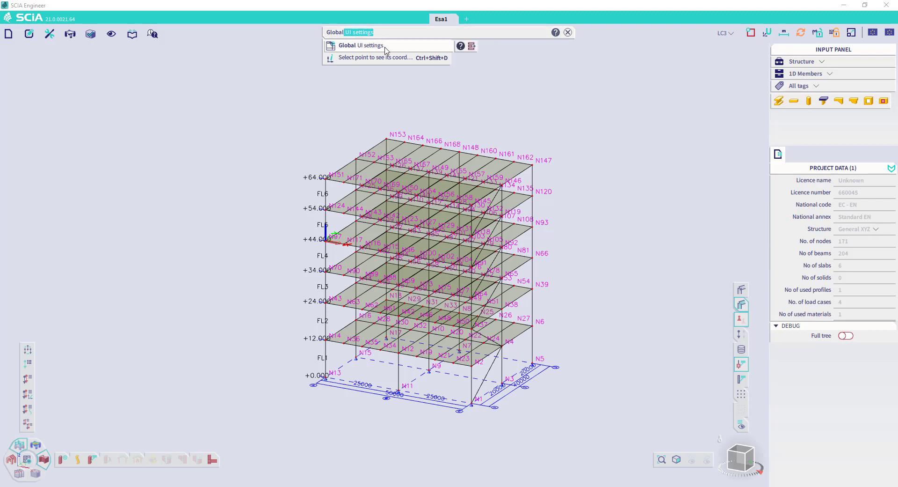
pyautogui.click(472, 47)
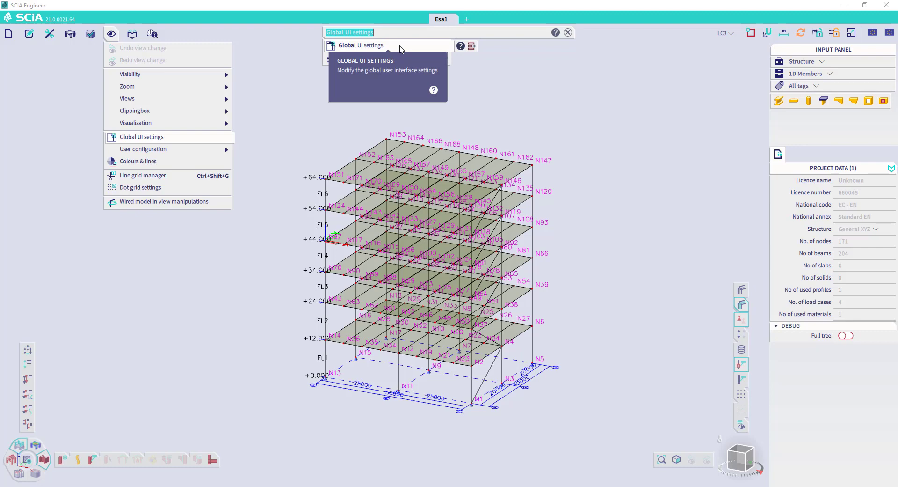
# Step: Add Global UI settings as a left-toolbar shortcut, cancel its window, and reposition the icon
pyautogui.moveTo(400, 48); pyautogui.dragTo(27, 372)
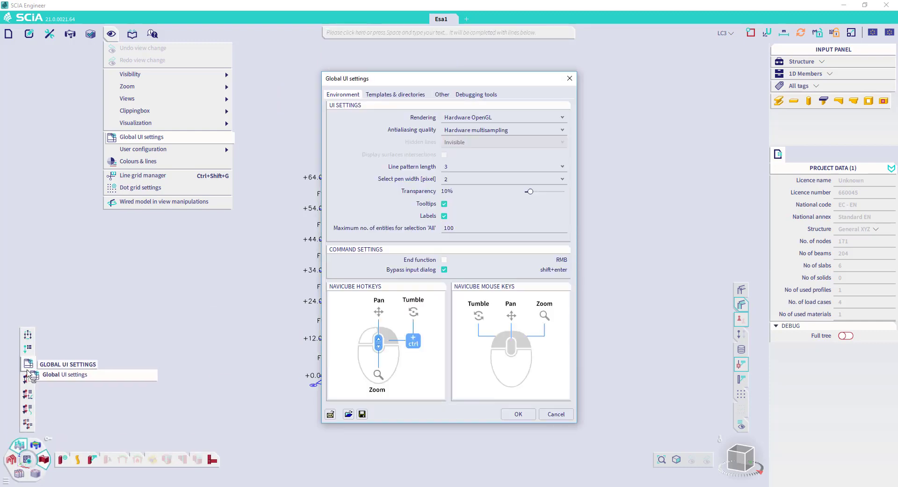
pyautogui.click(556, 414)
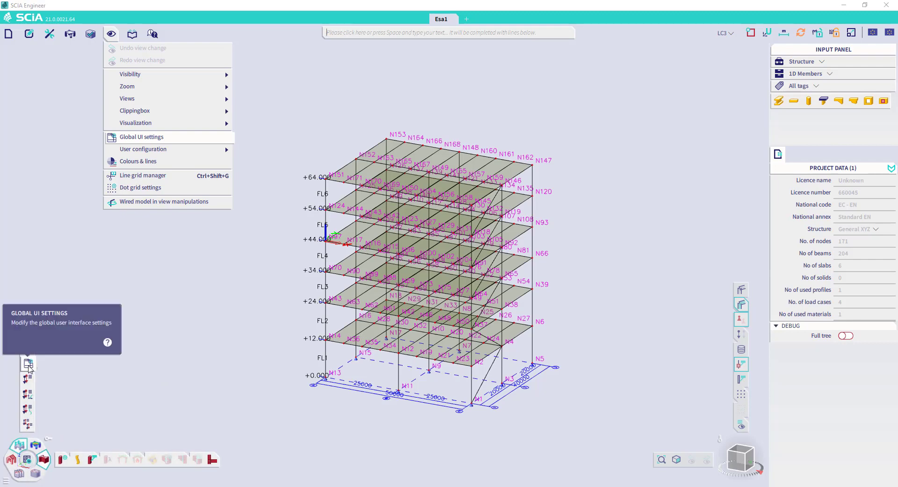
pyautogui.moveTo(28, 367)
pyautogui.mouseDown()
pyautogui.moveTo(37, 345)
pyautogui.moveTo(34, 328)
pyautogui.moveTo(28, 362)
pyautogui.moveTo(27, 318)
pyautogui.moveTo(127, 350)
pyautogui.moveTo(169, 296)
pyautogui.moveTo(676, 60)
pyautogui.moveTo(437, 34)
pyautogui.mouseUp()
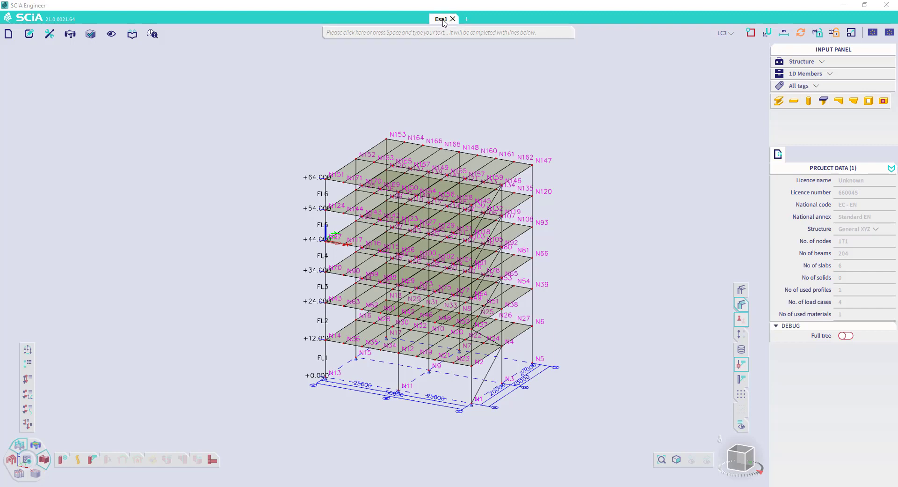
pyautogui.click(467, 19)
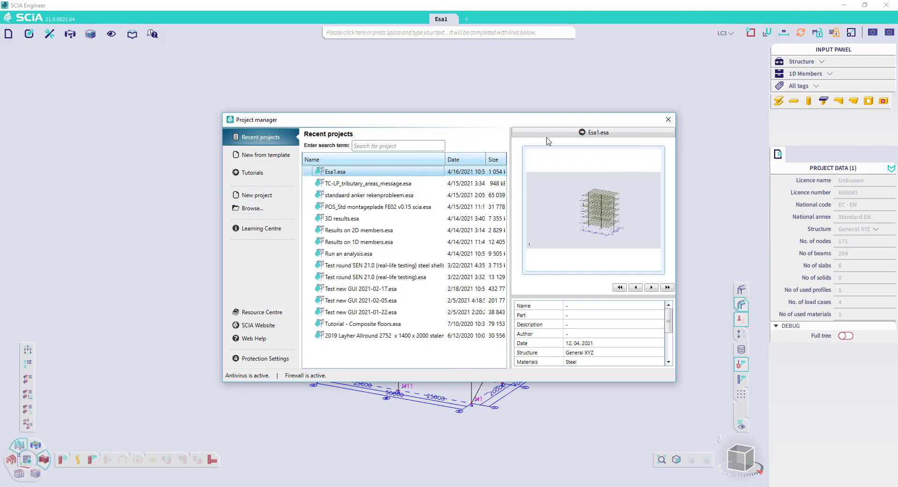
pyautogui.click(669, 120)
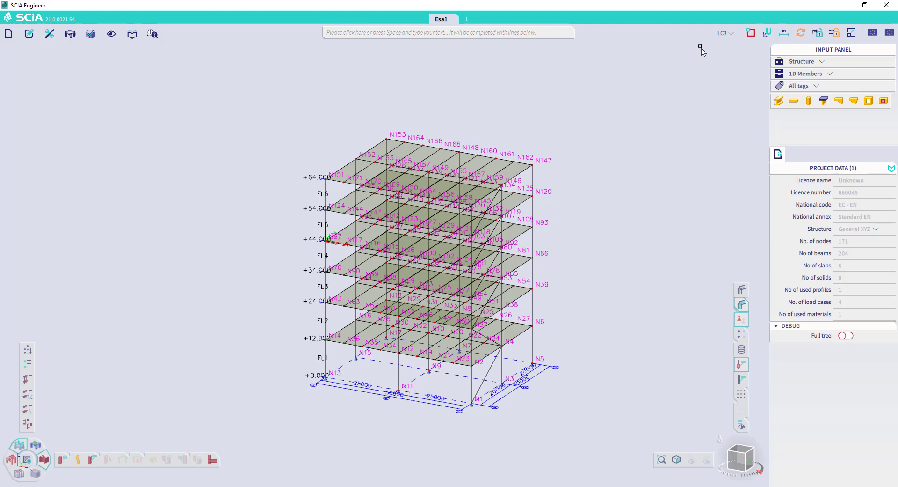
pyautogui.click(730, 34)
pyautogui.click(750, 33)
pyautogui.click(767, 35)
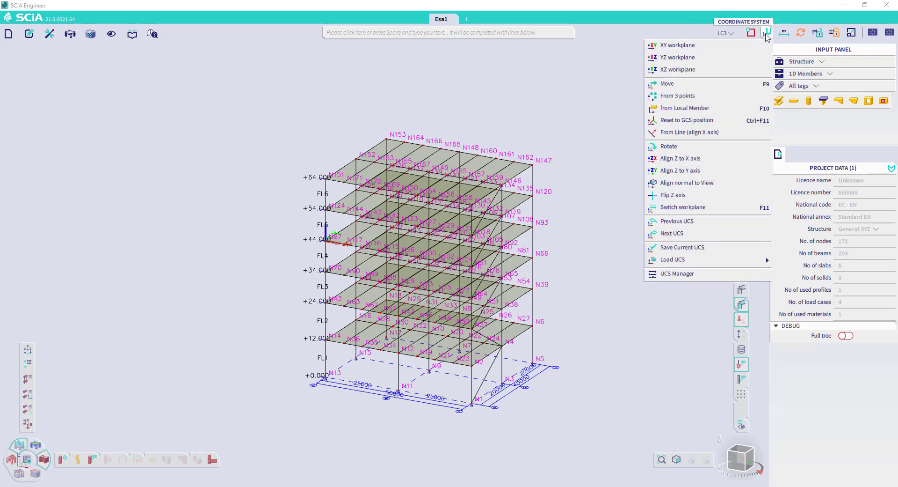
pyautogui.click(783, 34)
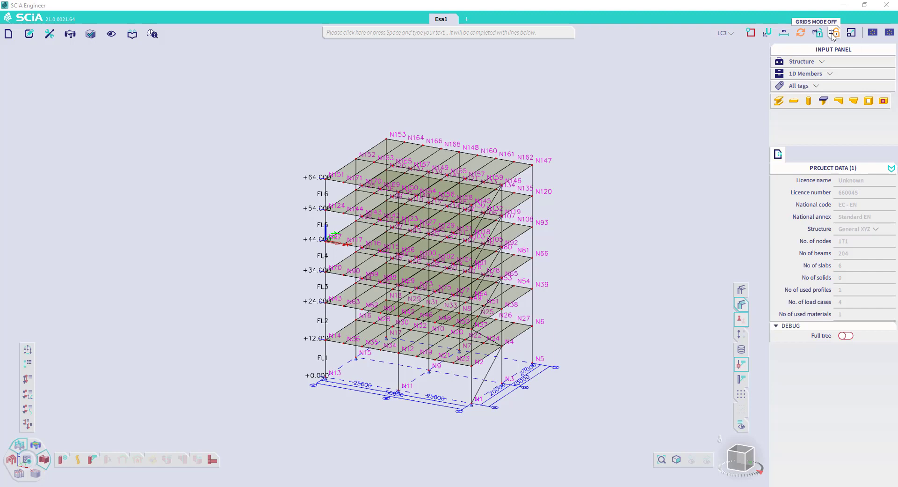
pyautogui.moveTo(852, 37)
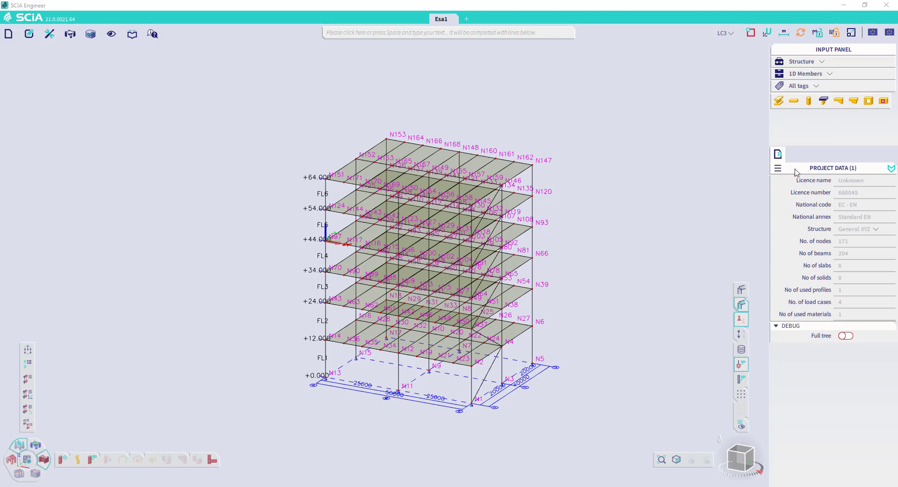
# Step: Select column B195 and review its advanced properties: Standard analysis model, FEM type standard, Alpha 0.00, buckling settings
pyautogui.click(532, 178)
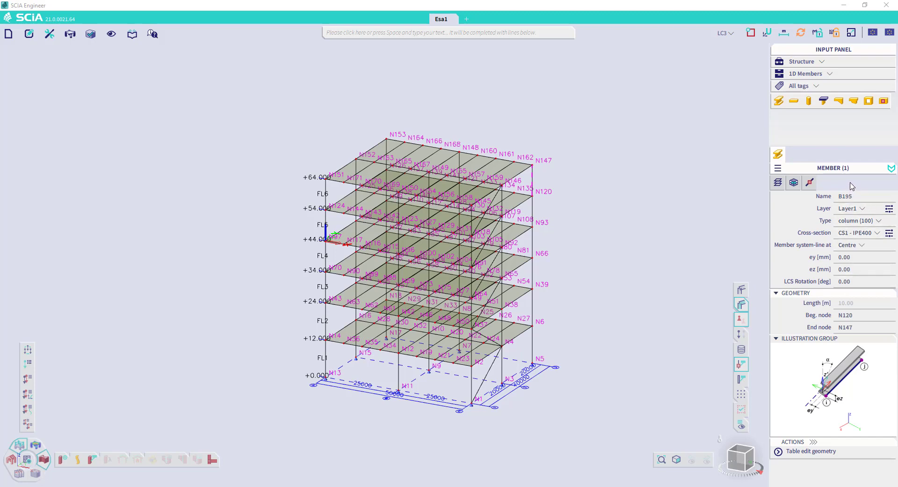
pyautogui.click(890, 169)
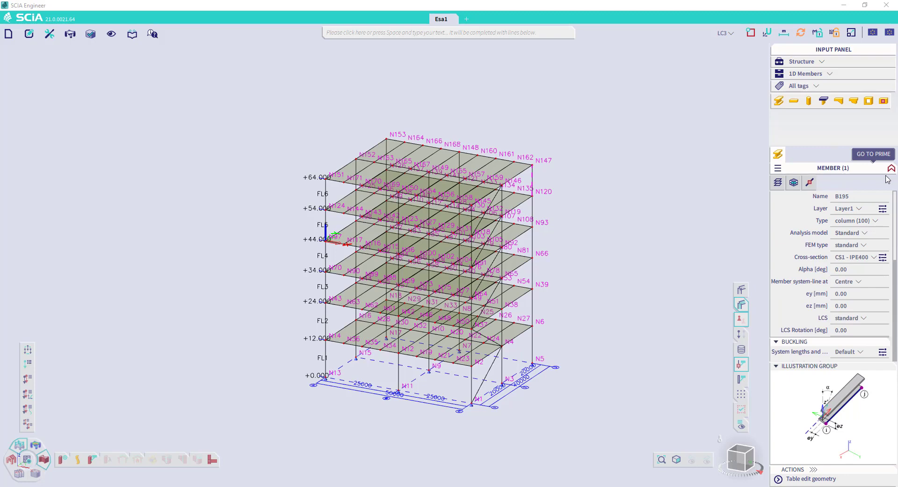
pyautogui.scroll(-5, 842, 206)
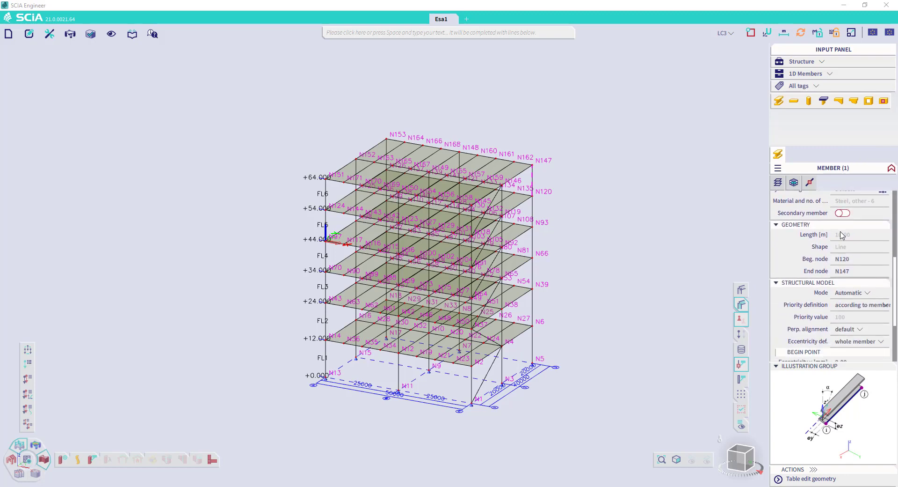
pyautogui.scroll(2, 850, 230)
pyautogui.scroll(3, 850, 230)
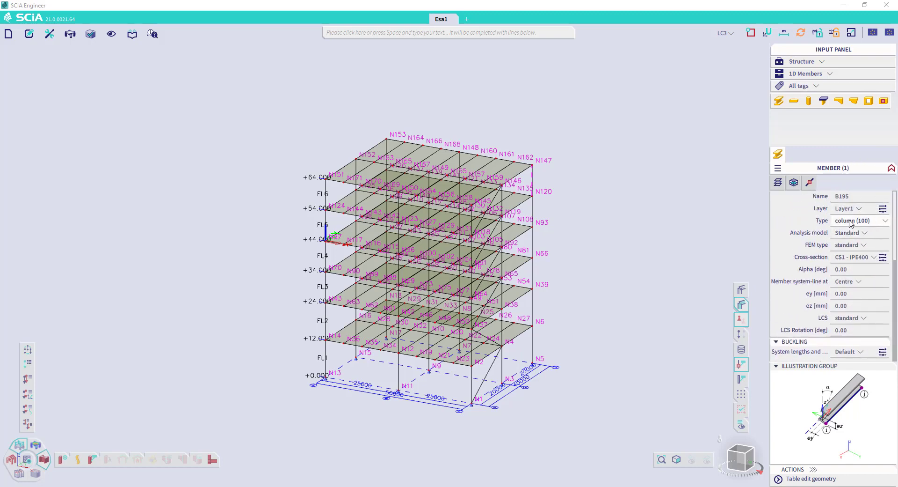